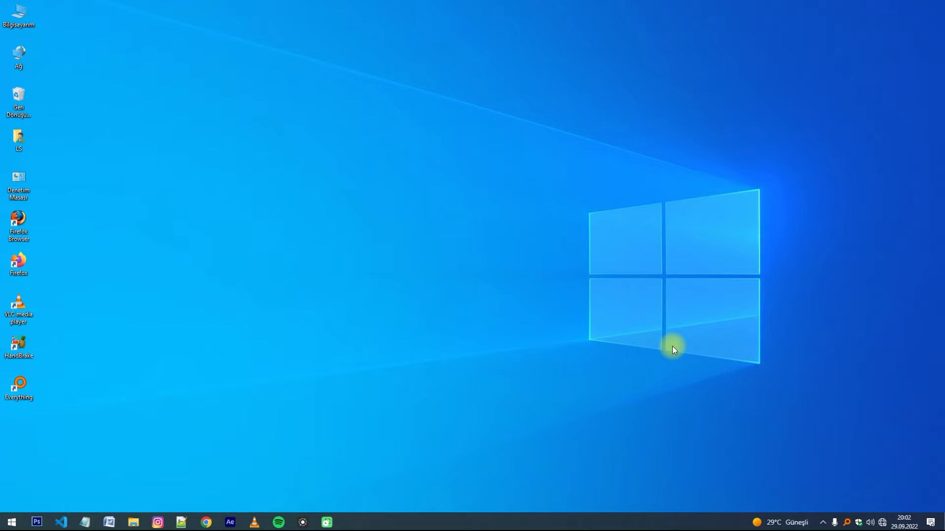
Step: Open the Windows Services console by running services.msc
key(super+r)
key(BackSpace)
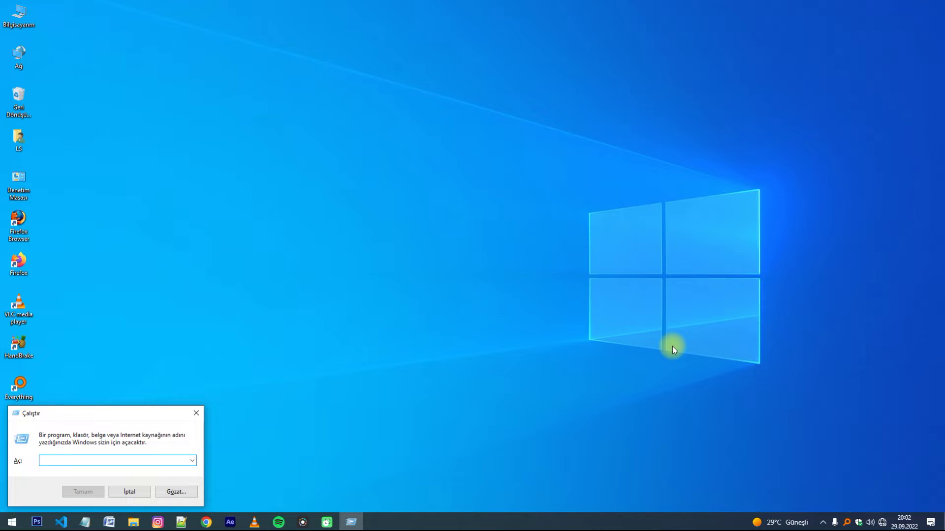
text(se)
key(Down)
key(Return)
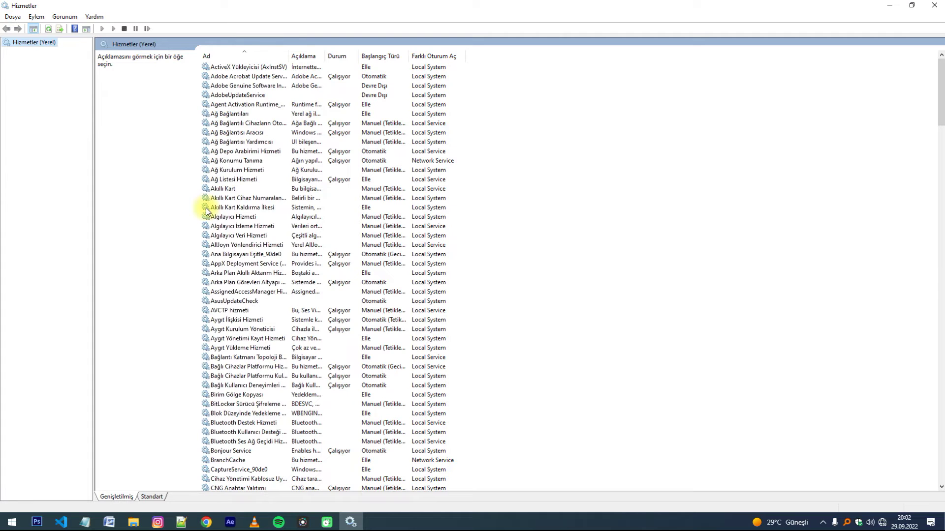
Step: Find the Windows Update service in the list and open its properties
scroll(217, 179, down, 20)
click(228, 199)
key(w)
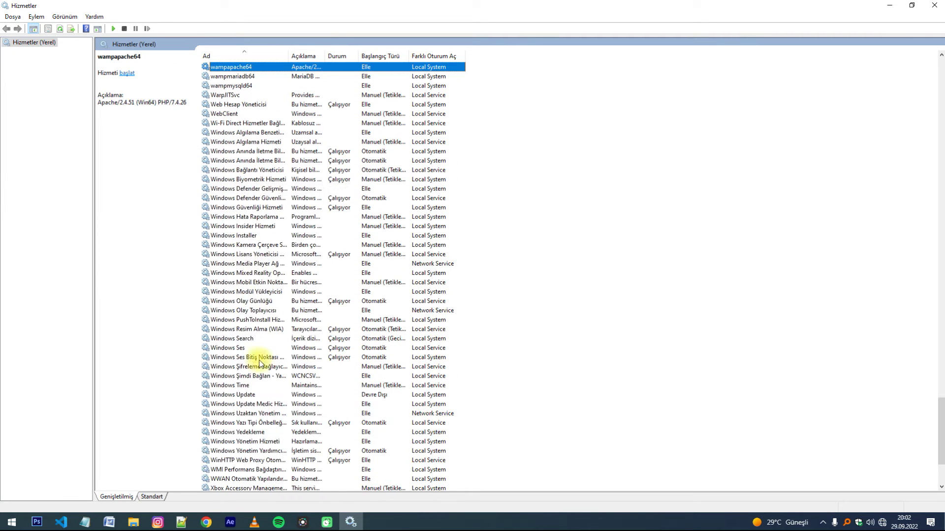
double_click(235, 395)
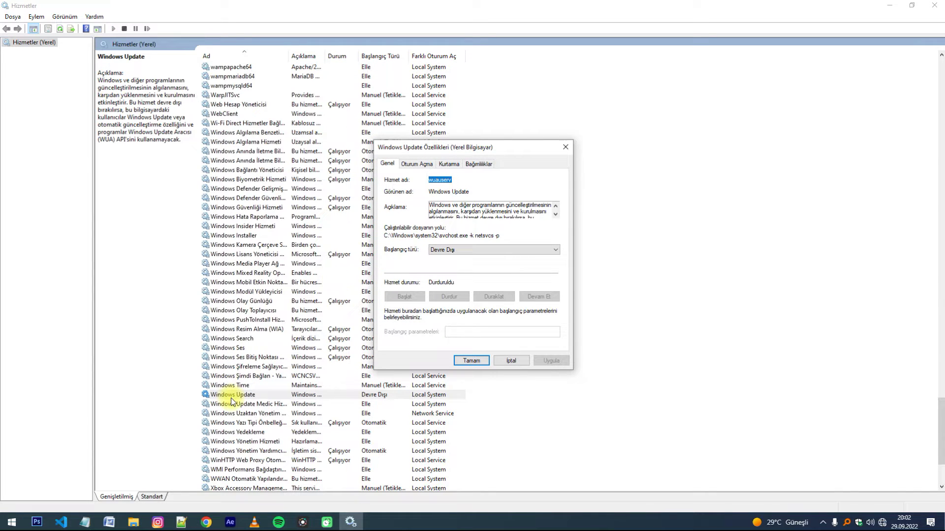
Step: Set the Windows Update service's startup type to Devre Dışı
drag(497, 152, 466, 149)
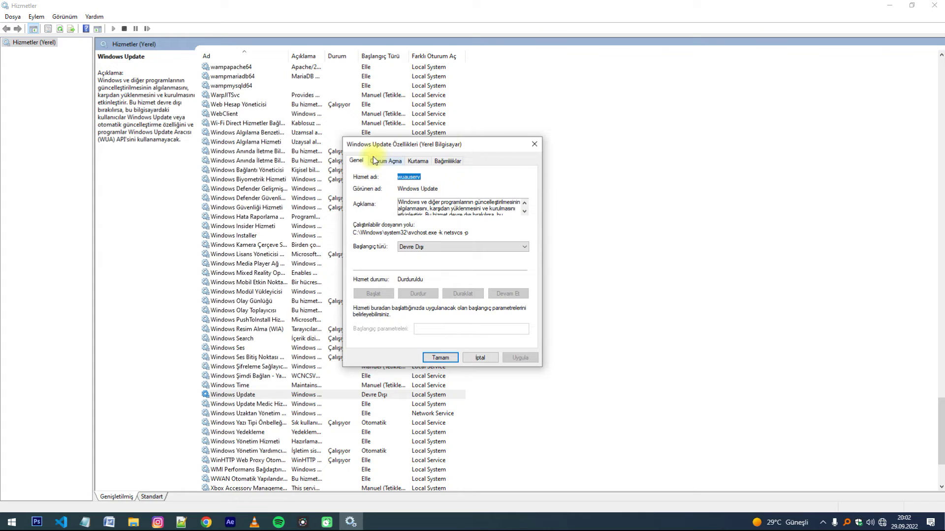
click(363, 161)
click(432, 247)
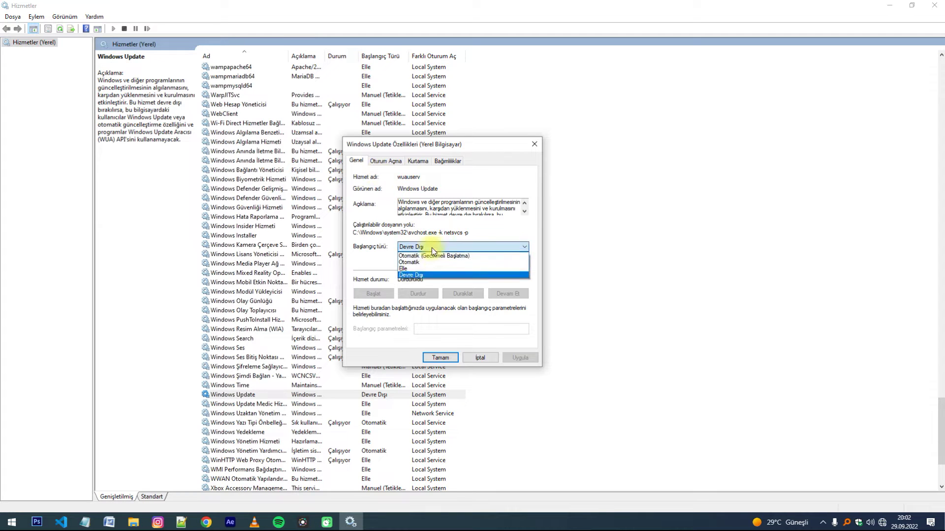
click(436, 274)
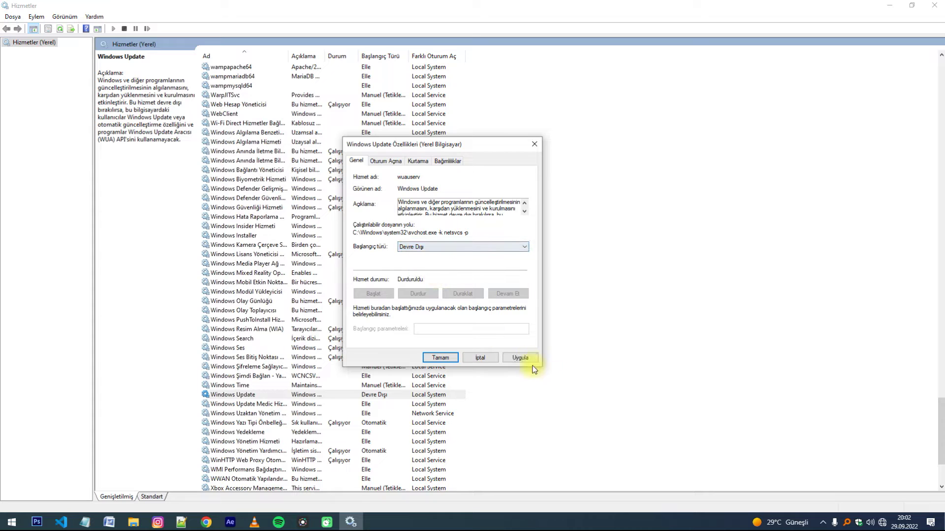
Step: Set the Windows Update service's recovery action for the first failure to Eylem yürütme
click(417, 161)
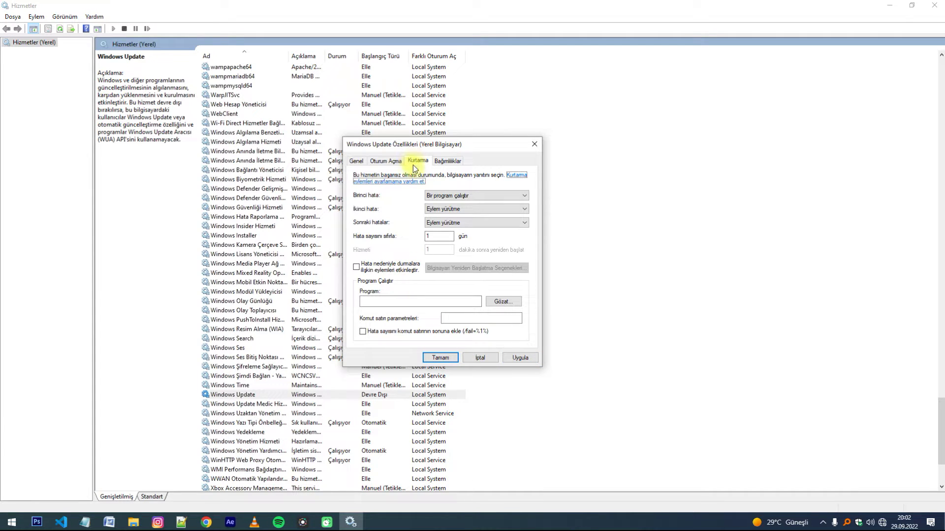
click(457, 197)
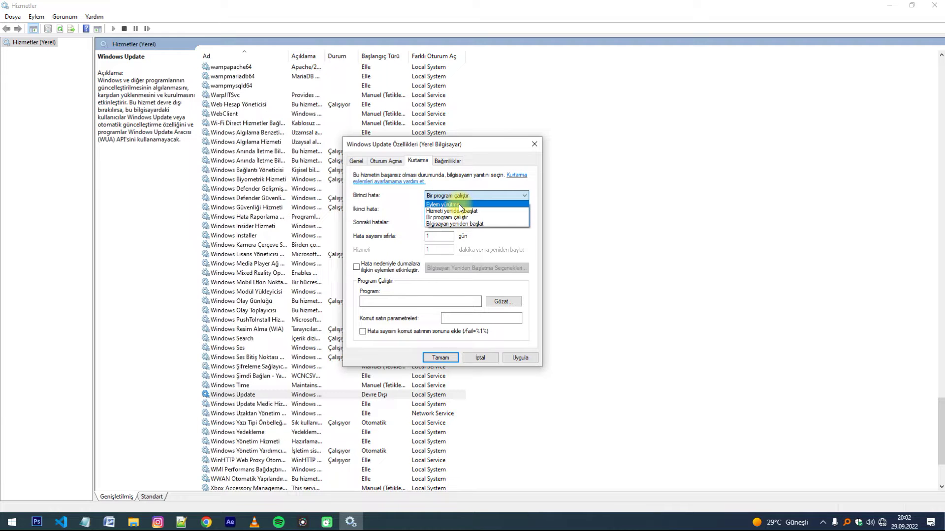
click(460, 205)
Step: Set the service's failure count to reset after 999 days, apply the properties and close the Services console
click(432, 238)
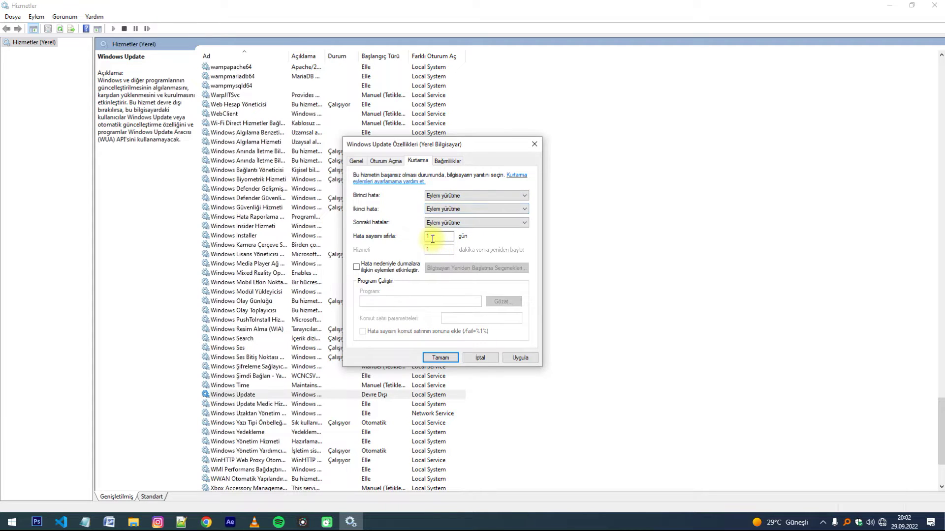
double_click(432, 238)
text(9)
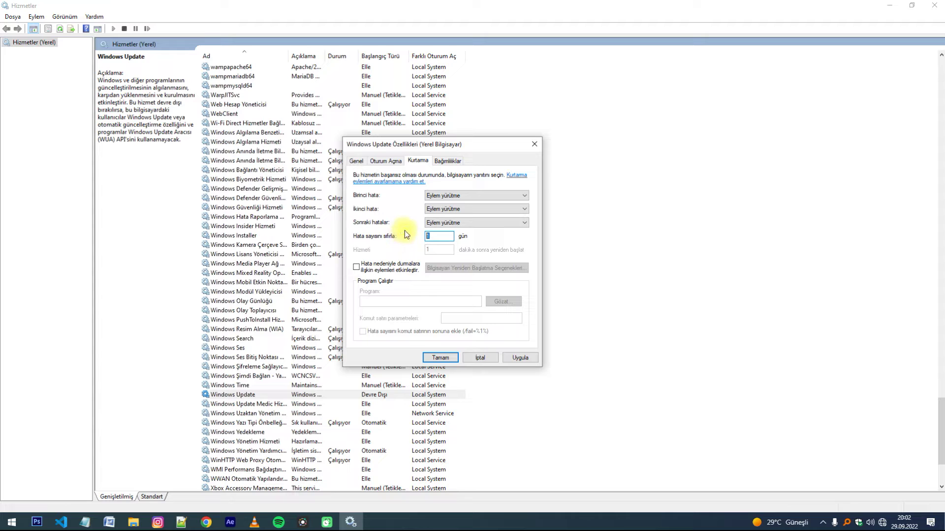
text(999)
click(519, 358)
click(441, 358)
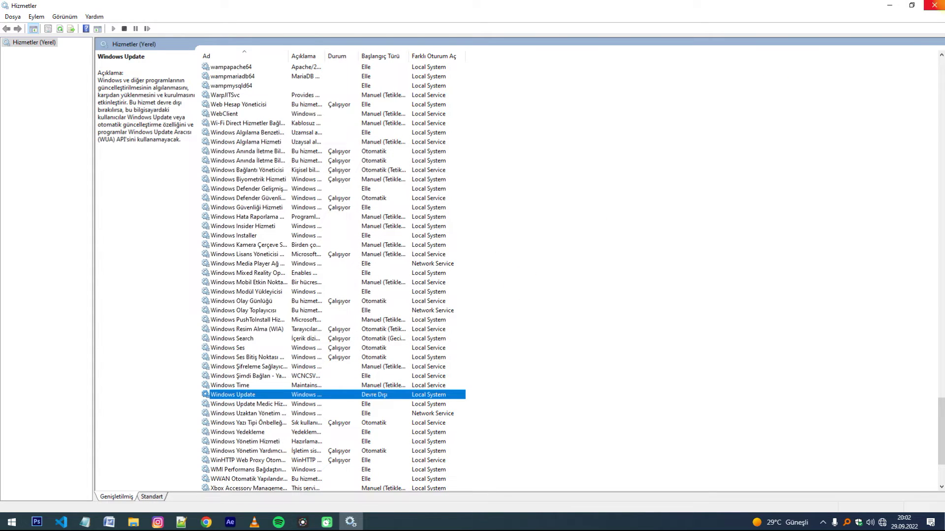
click(937, 4)
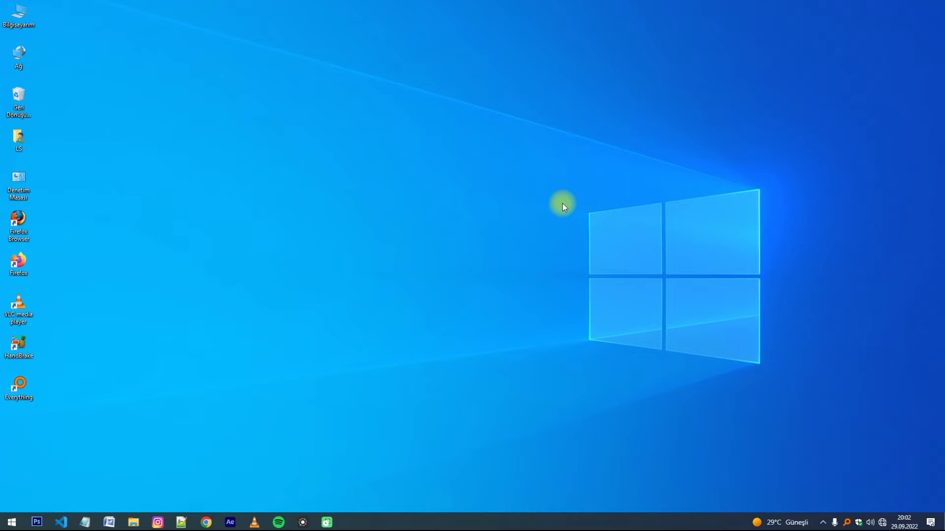
Step: Open the Local Group Policy Editor with gpedit.msc, maximize it and widen the policy tree
key(super+r)
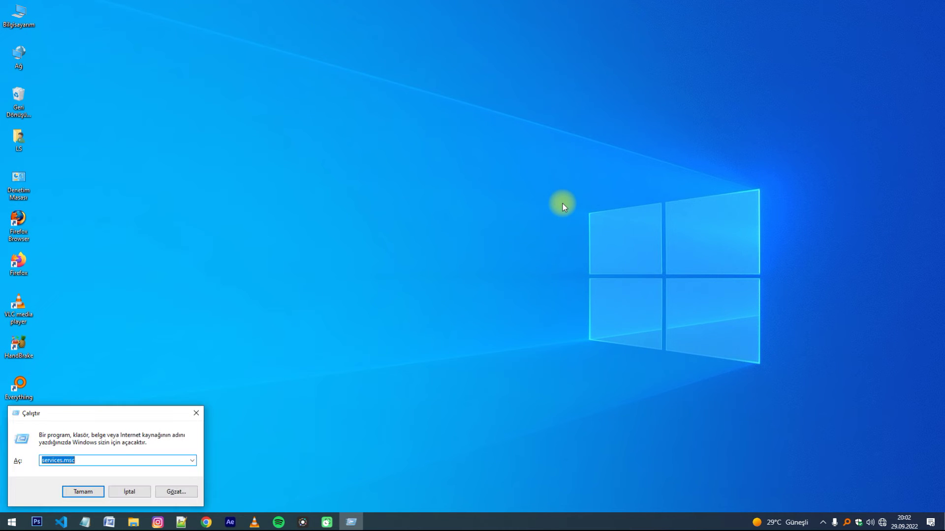
text(g)
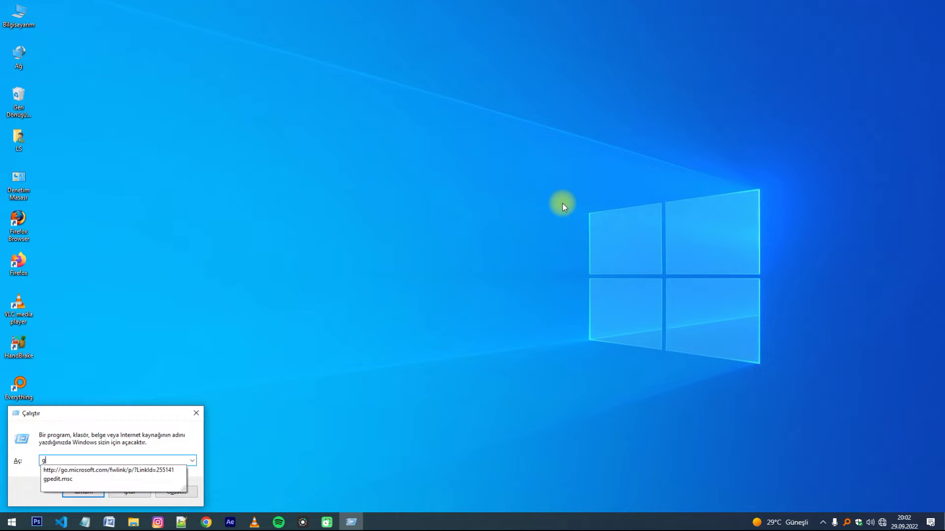
key(Down)
key(Down)
key(Return)
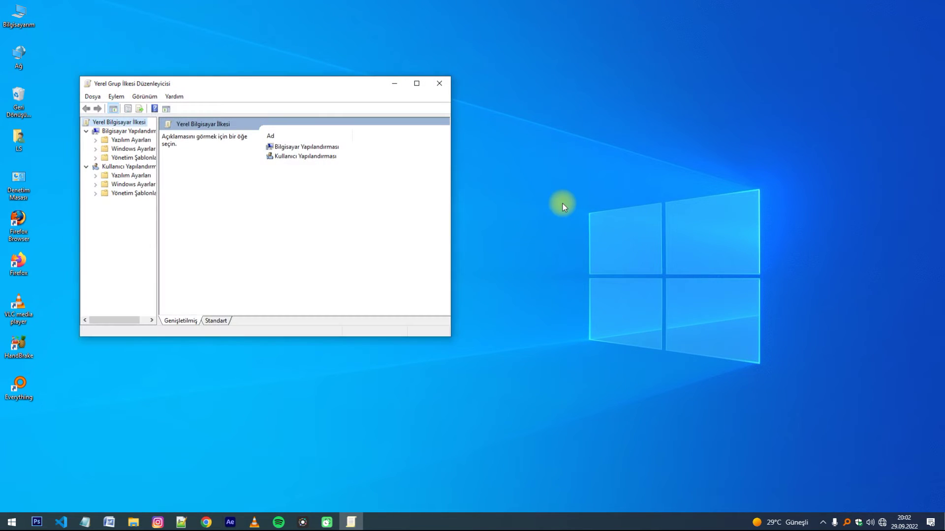
double_click(264, 82)
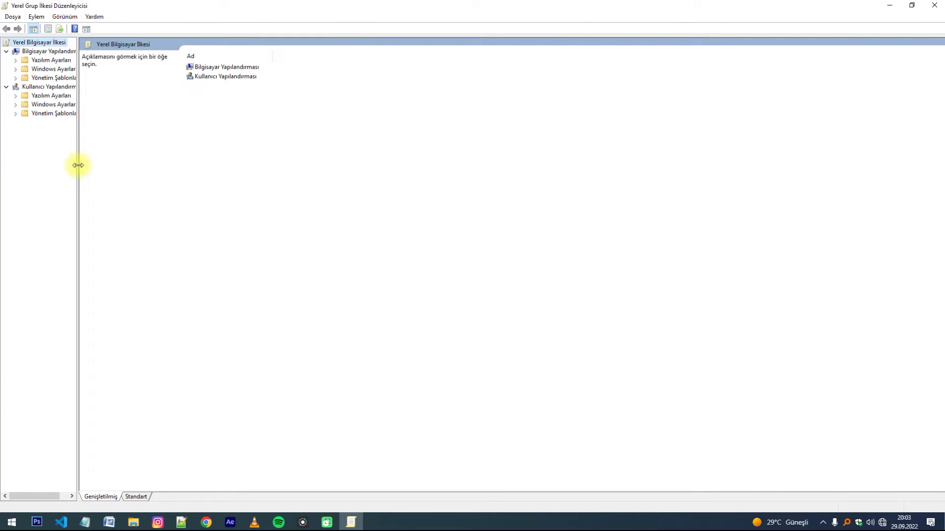
drag(78, 164, 149, 165)
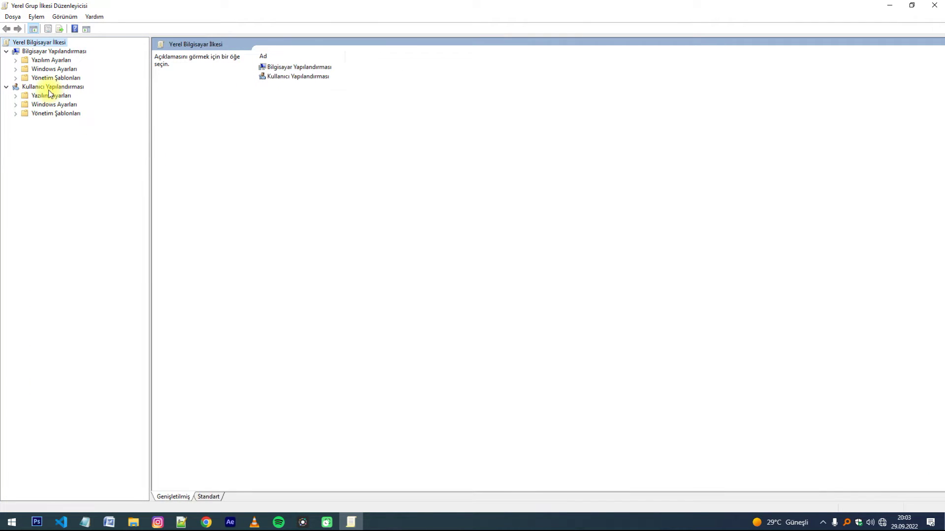
Step: Open the Windows Update policies in Yönetim Şablonları > Windows Bileşenleri under Bilgisayar Yapılandırması
click(16, 78)
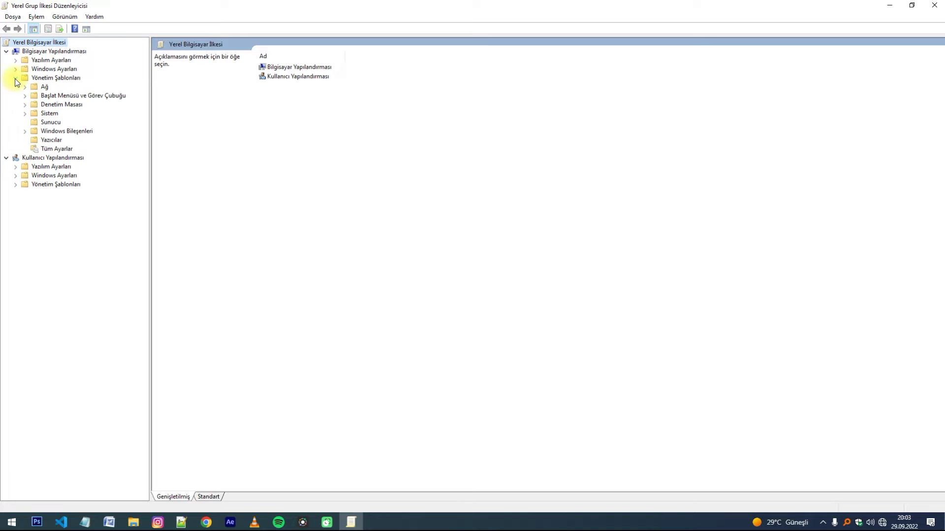
click(27, 132)
scroll(69, 271, down, 6)
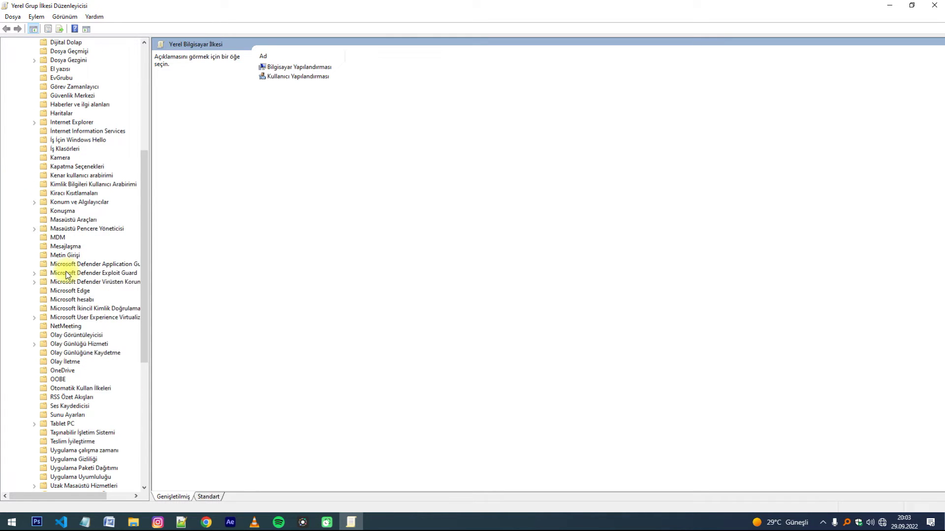
scroll(68, 274, down, 6)
scroll(67, 276, down, 1)
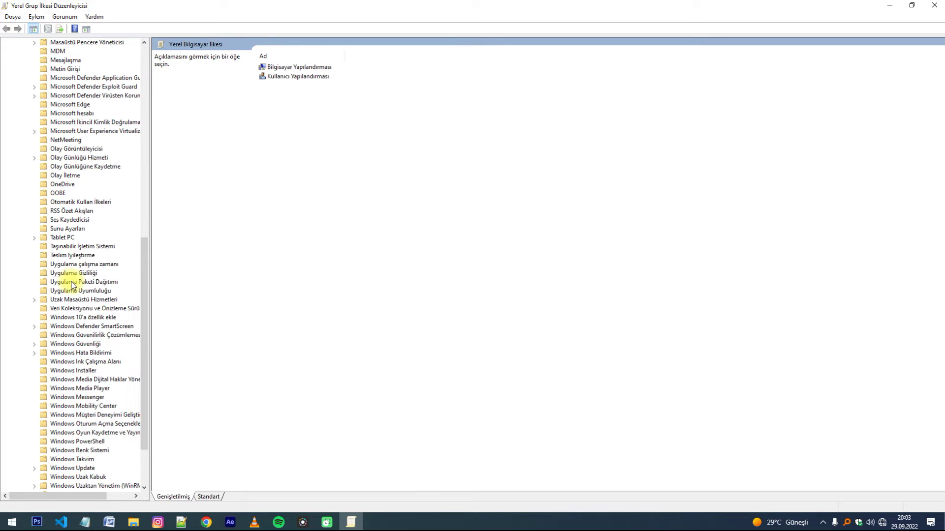
click(90, 468)
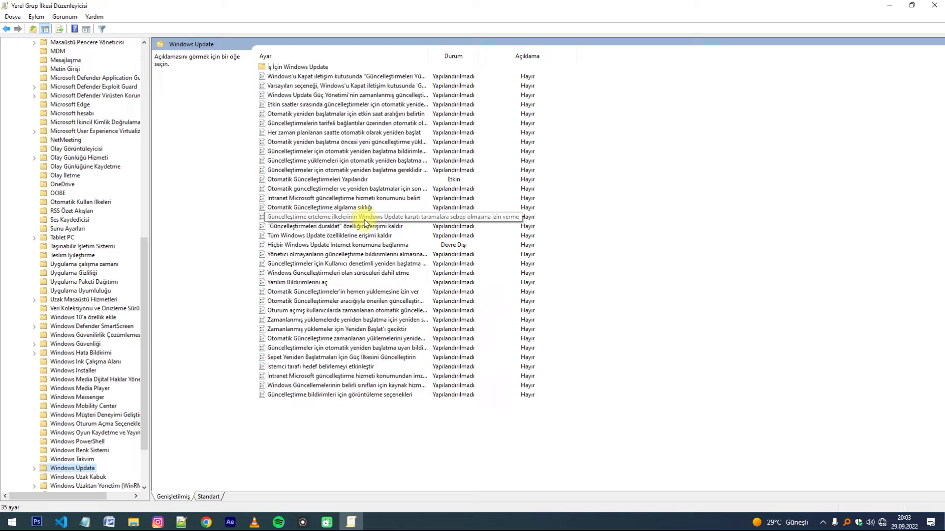
Step: Set the policy Otomatik Güncelleştirmeleri Yapılandır to Devre dışı bırakıldı and confirm it
double_click(340, 183)
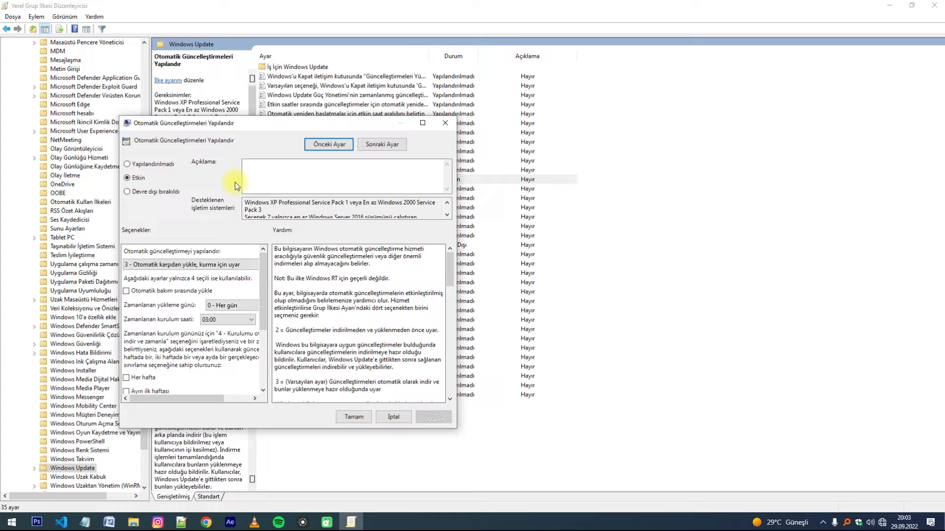
click(142, 193)
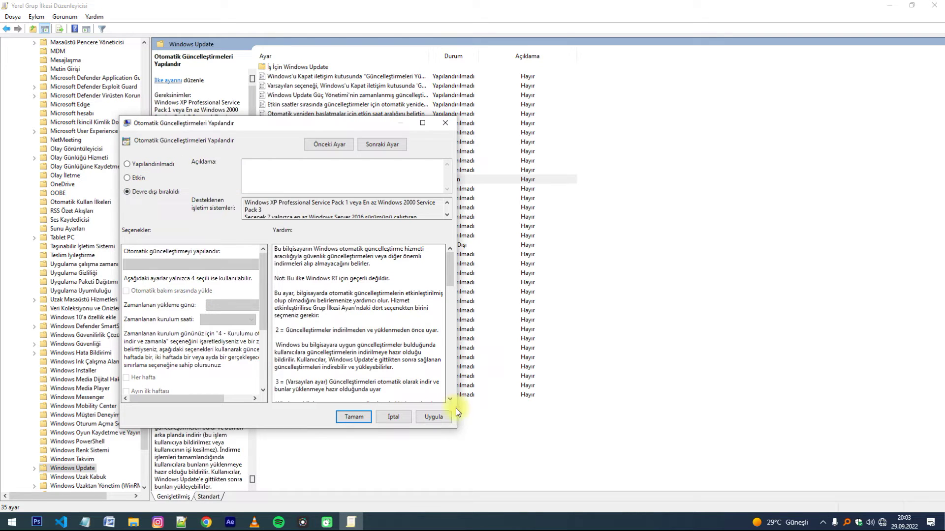
click(354, 417)
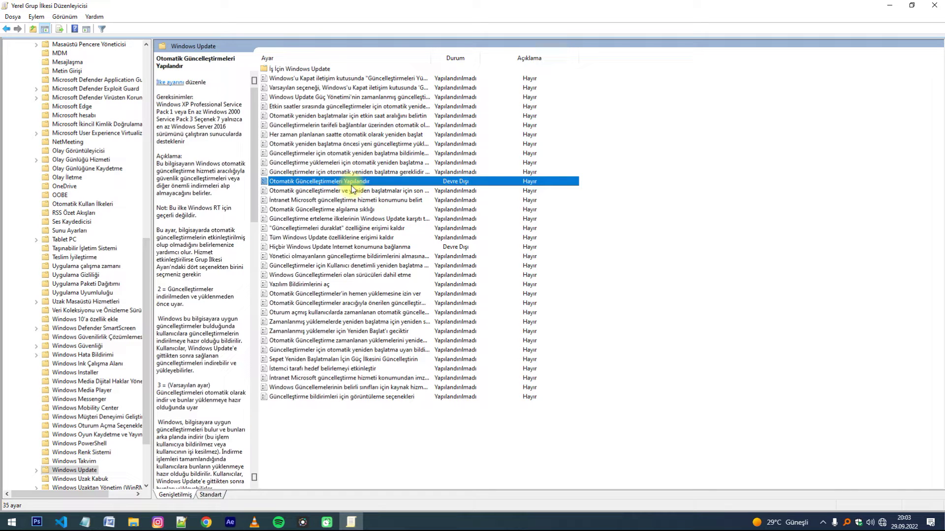
Step: Set the policy Hiçbir Windows Update Internet konumuna bağlanma to Etkin and confirm it
click(339, 219)
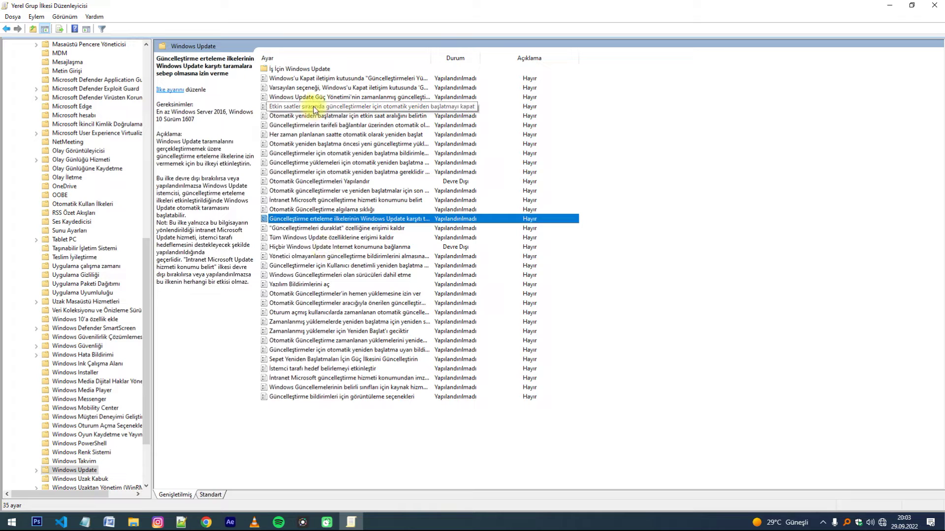
click(320, 136)
key(h)
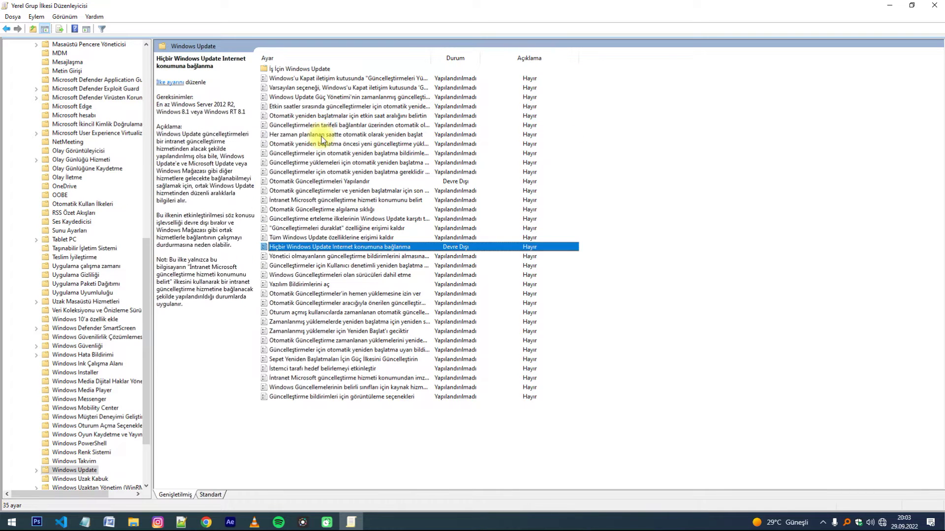
double_click(342, 247)
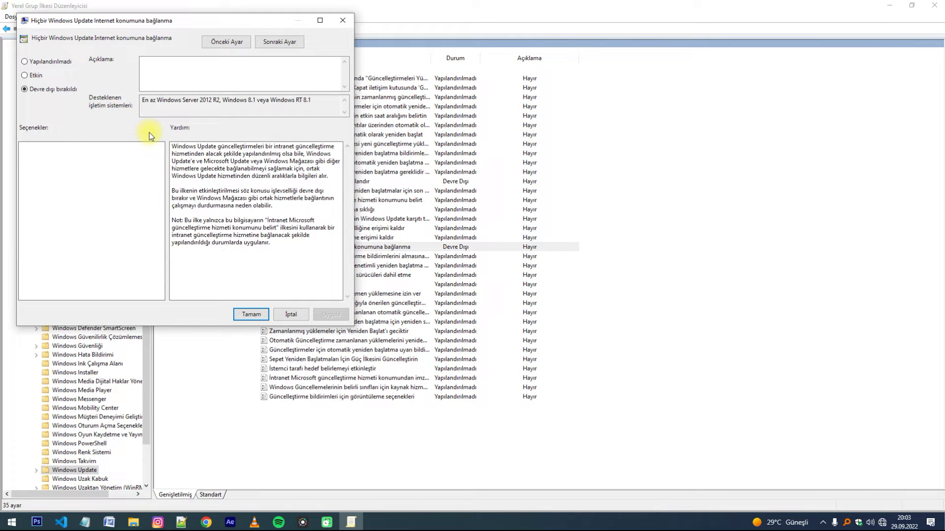
click(30, 75)
click(251, 314)
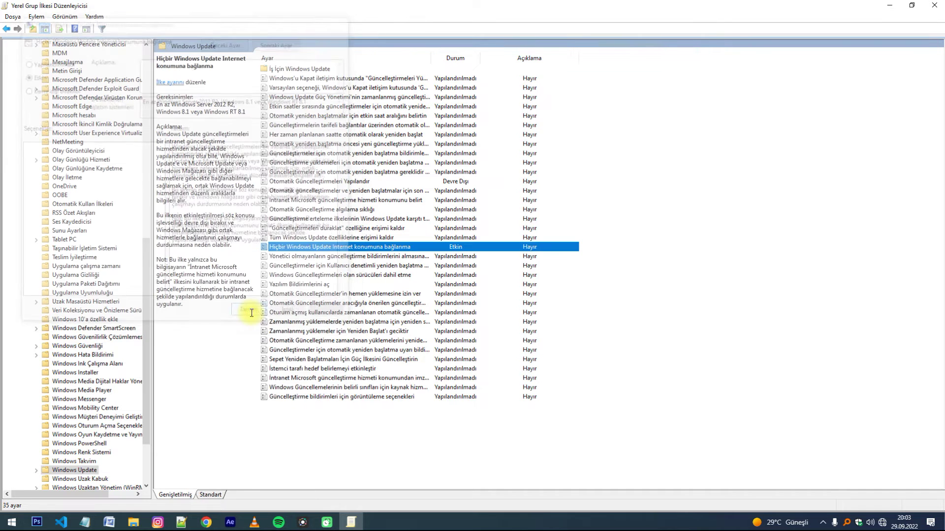
Step: Collapse Bilgisayar Yapılandırması and open the Windows Update policies in Yönetim Şablonları > Windows Bileşenleri under Kullanıcı Yapılandırması
scroll(121, 185, up, 8)
scroll(121, 182, up, 7)
click(14, 80)
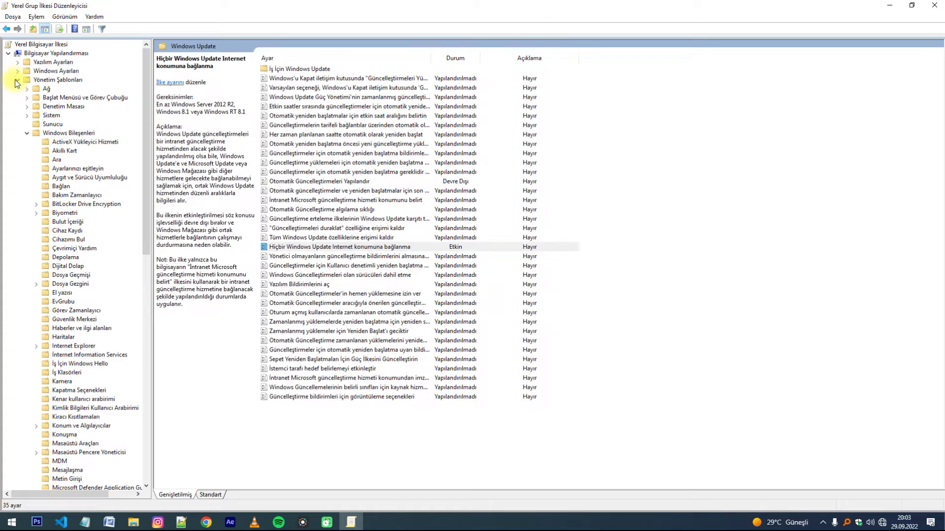
click(15, 80)
click(9, 53)
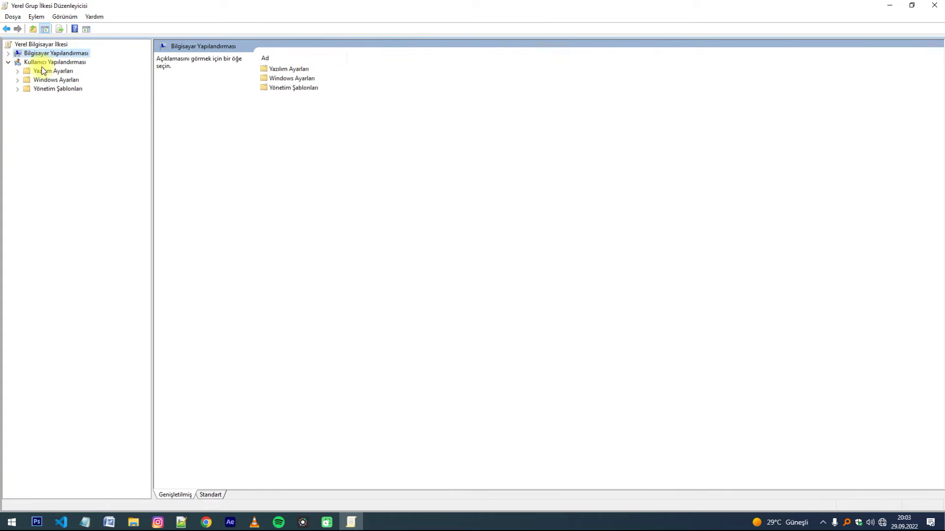
click(17, 89)
click(27, 151)
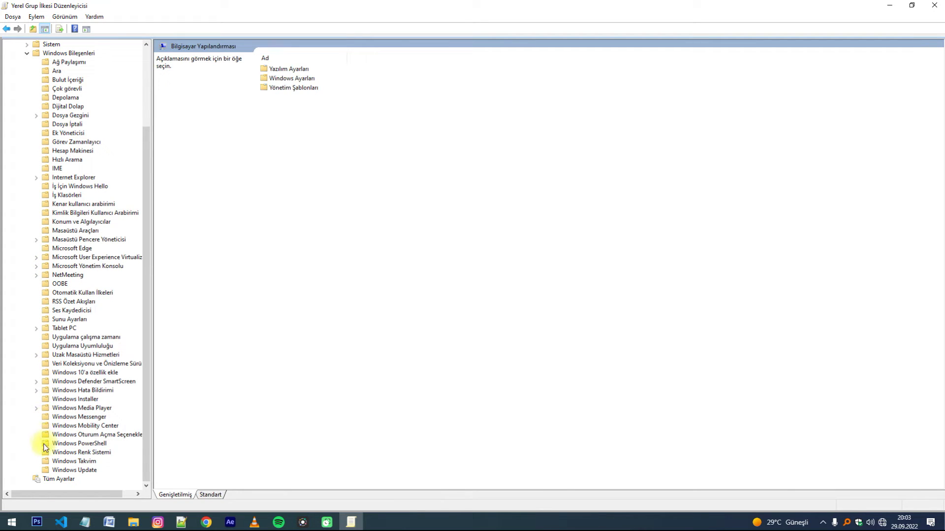
click(59, 471)
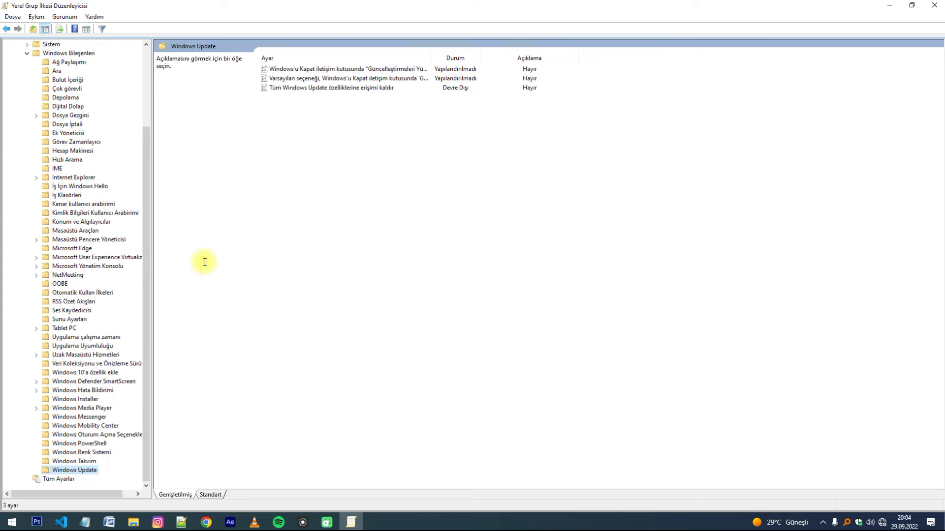
Step: Set the policy Tüm Windows Update özelliklerine erişimi kaldır to Etkin, apply it and close the group policy editor
double_click(316, 88)
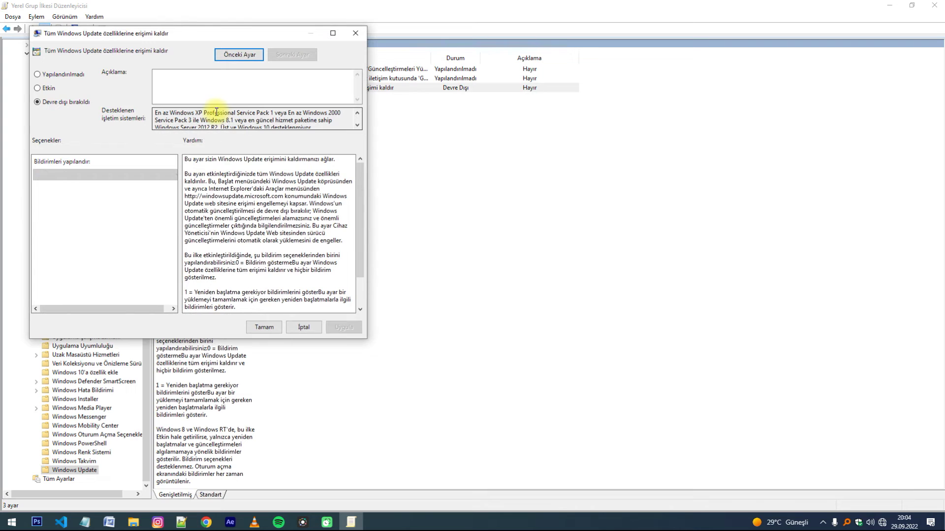
click(47, 88)
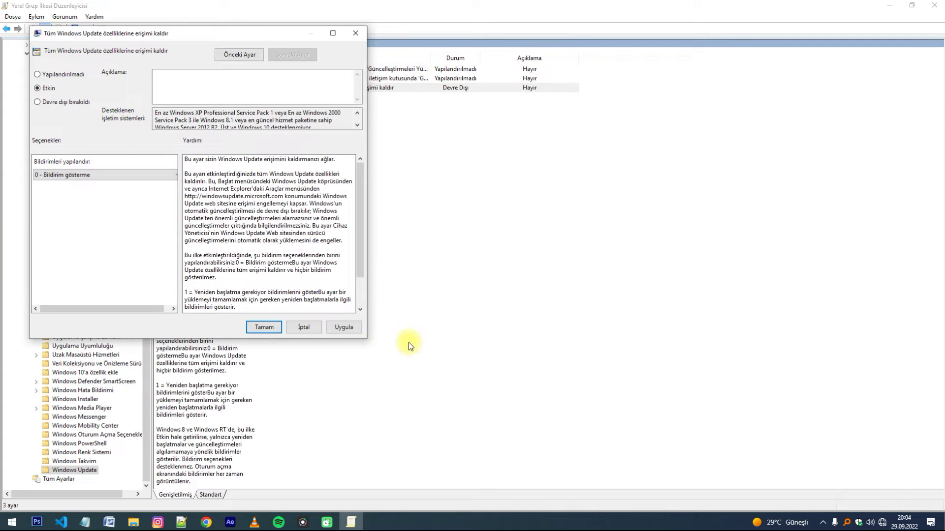
click(350, 327)
click(265, 327)
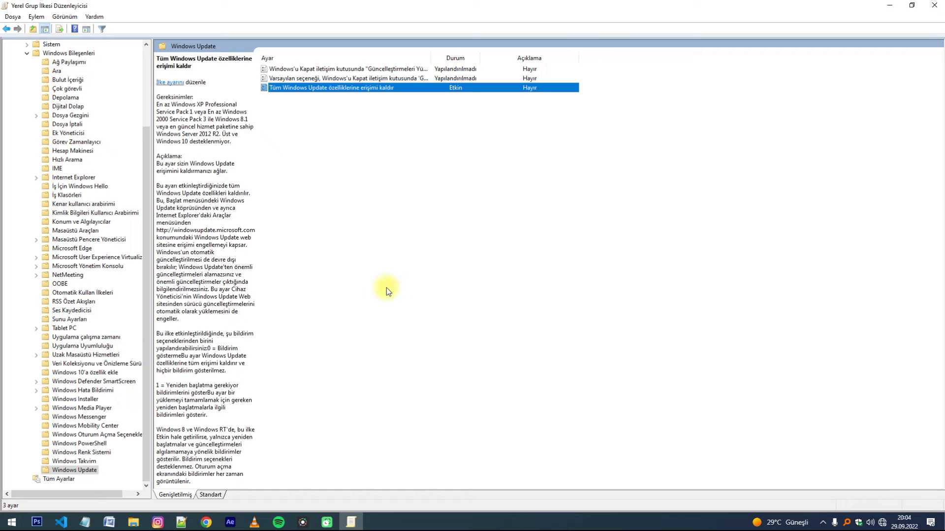
click(937, 5)
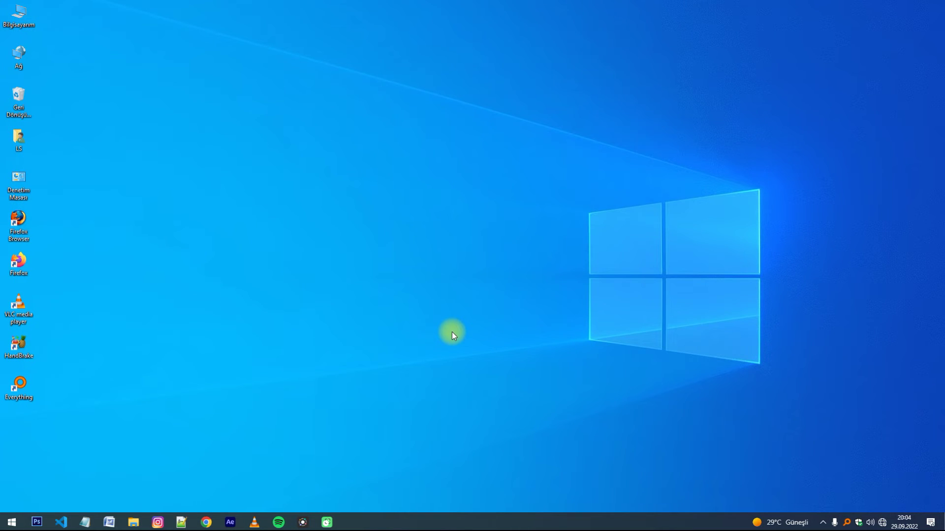
Step: Launch the Registry Editor by running regedit and allow the elevation request
key(super+r)
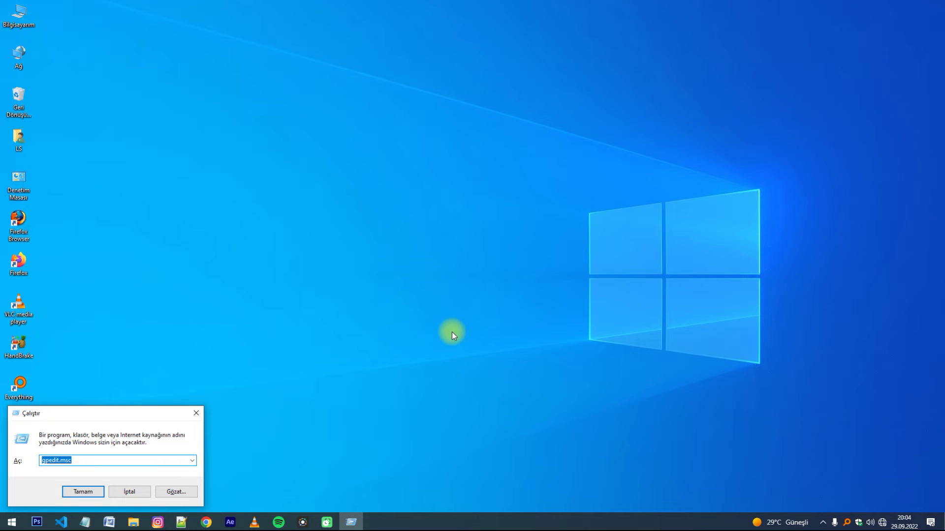
text(regedit)
key(Return)
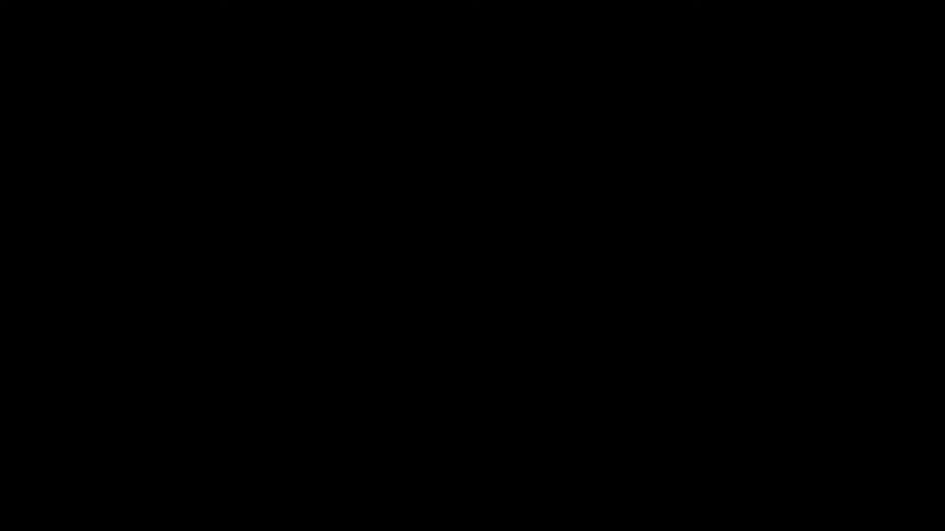
click(453, 335)
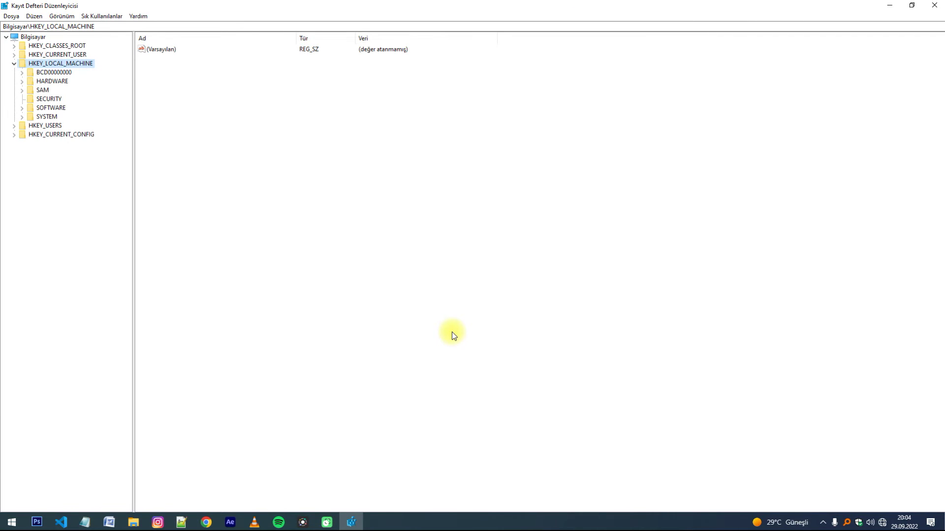
Step: Open the registry key HKEY_LOCAL_MACHINE\SOFTWARE\Policies\Microsoft\Windows\WindowsUpdate
click(13, 64)
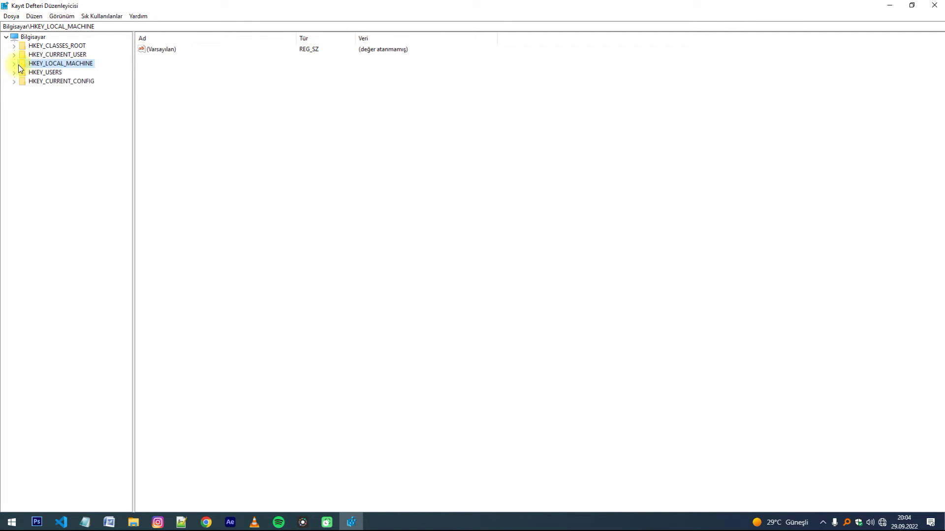
click(14, 64)
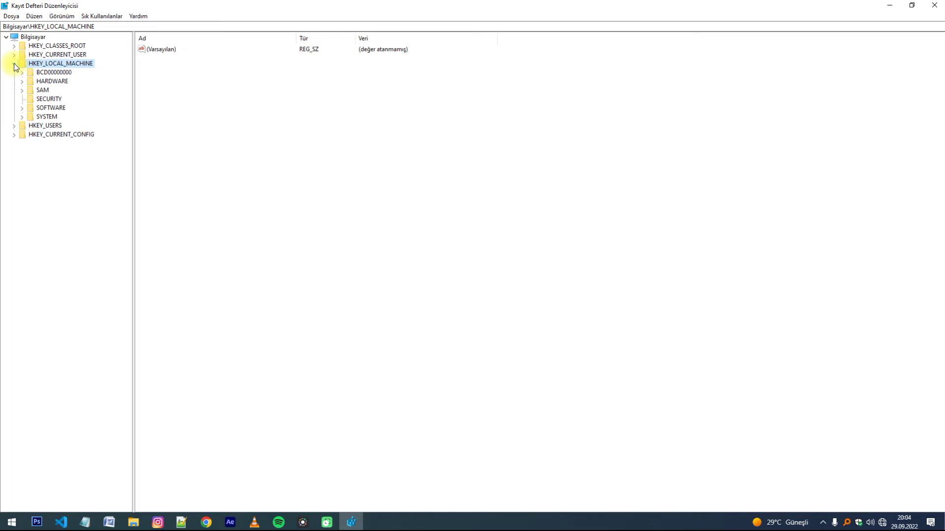
click(22, 108)
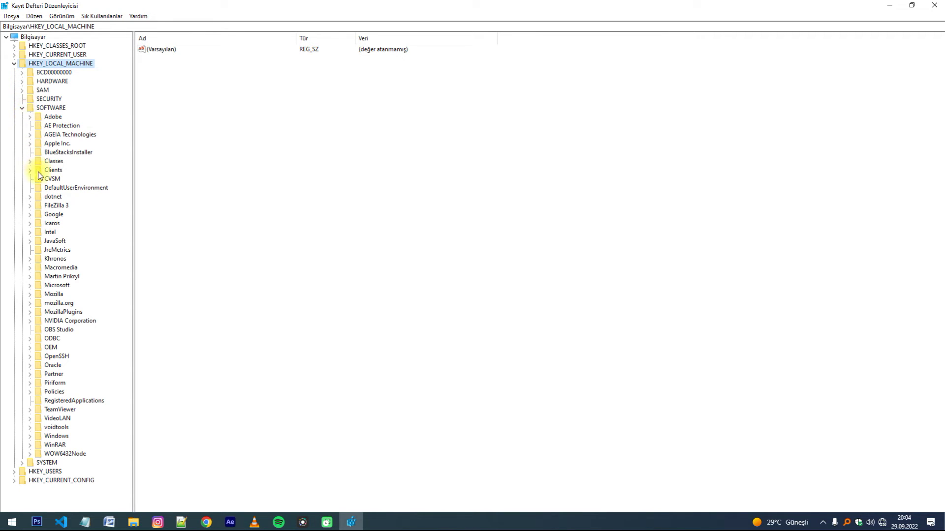
click(30, 393)
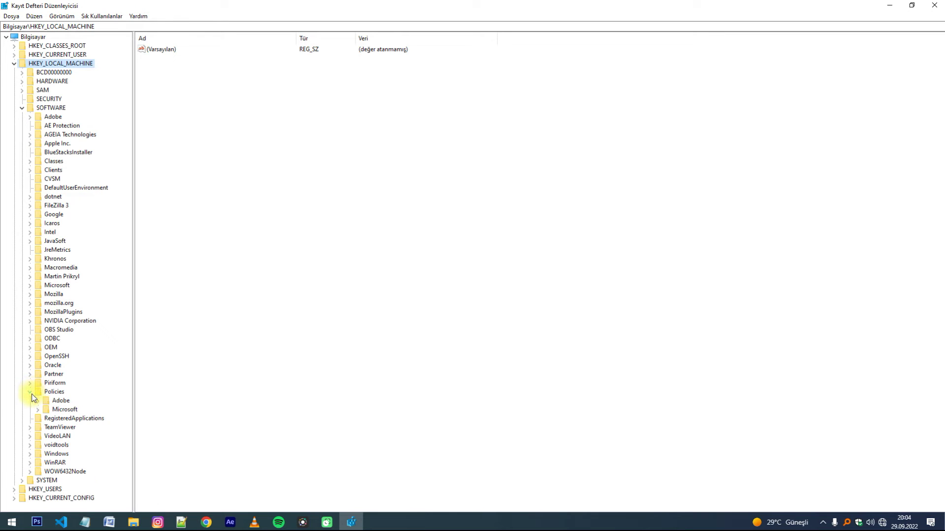
click(31, 454)
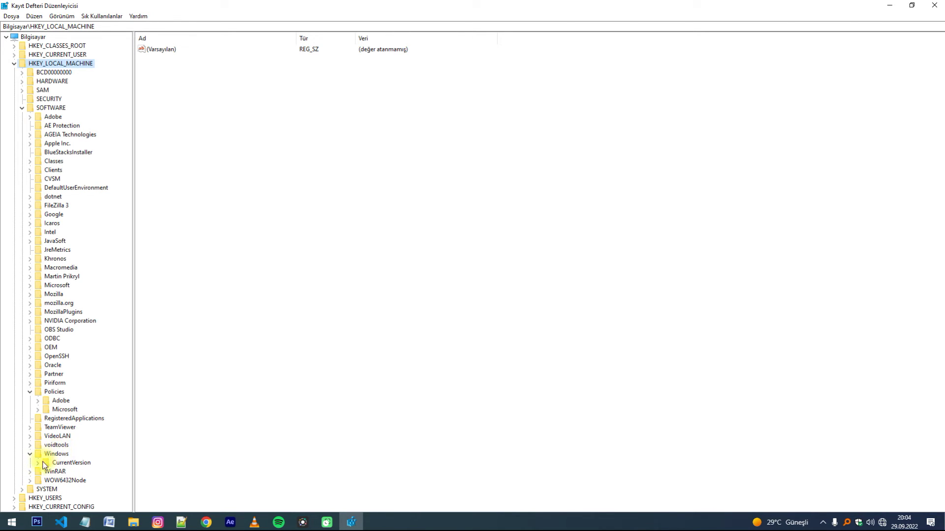
click(38, 409)
scroll(43, 419, down, 4)
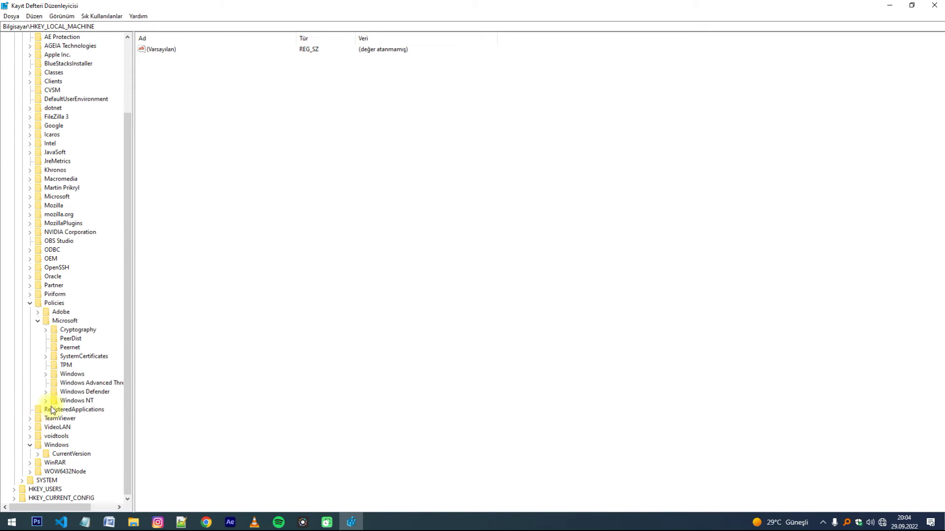
click(46, 375)
scroll(47, 374, down, 6)
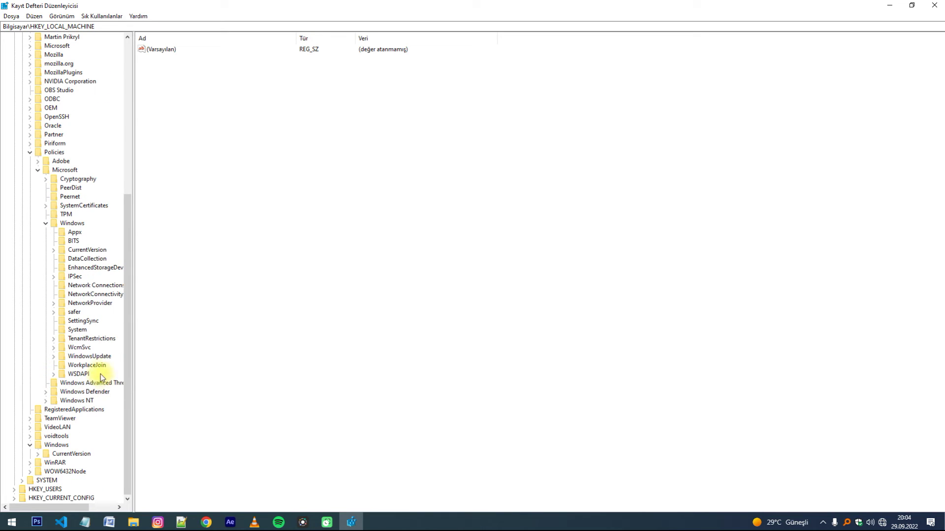
click(98, 356)
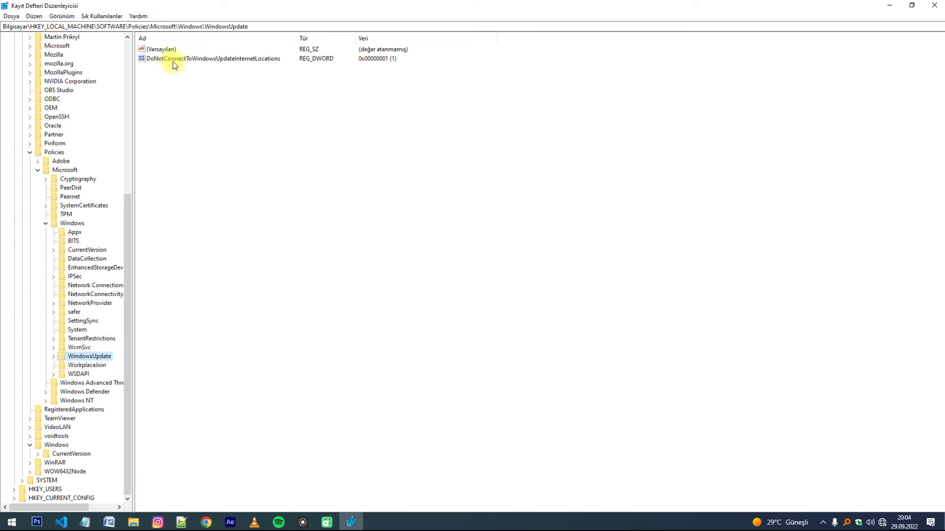
Step: Check the value data of DoNotConnectToWindowsUpdateInternetLocations, accept it as it is and close the Registry Editor
double_click(219, 61)
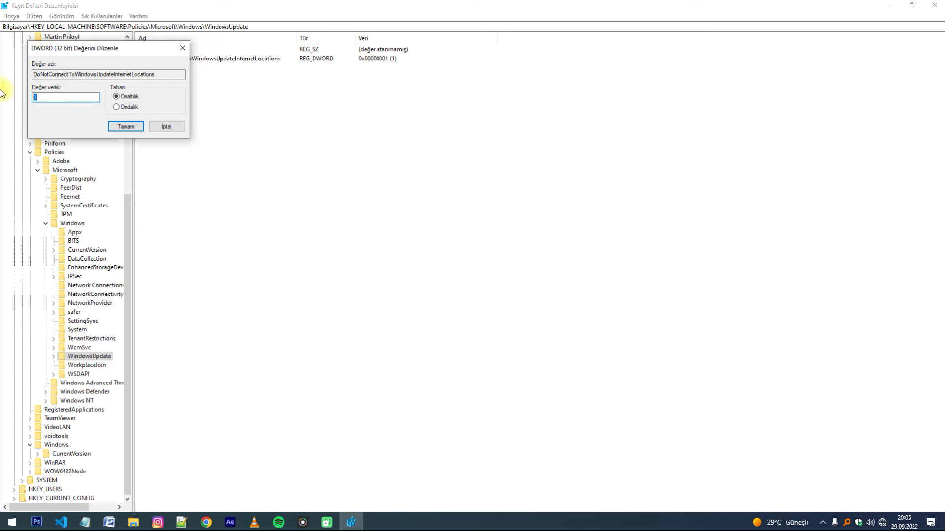
click(126, 126)
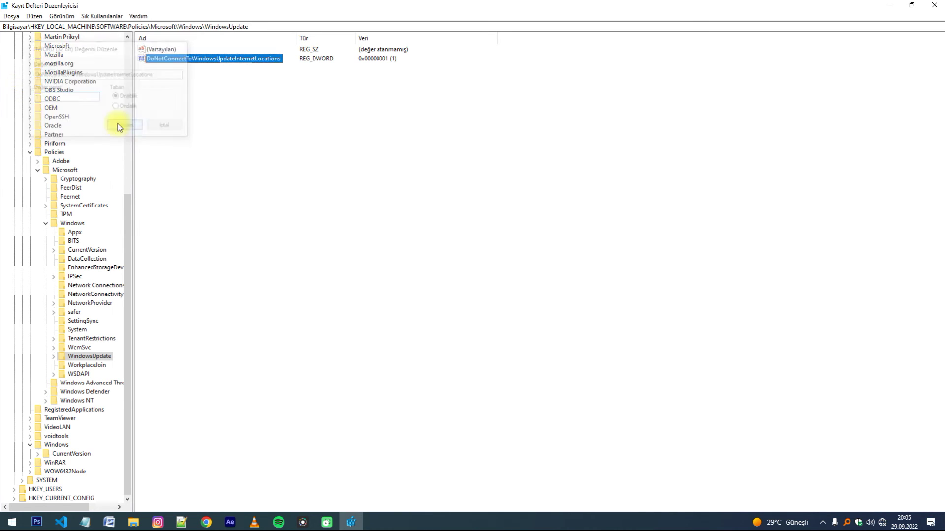
click(934, 4)
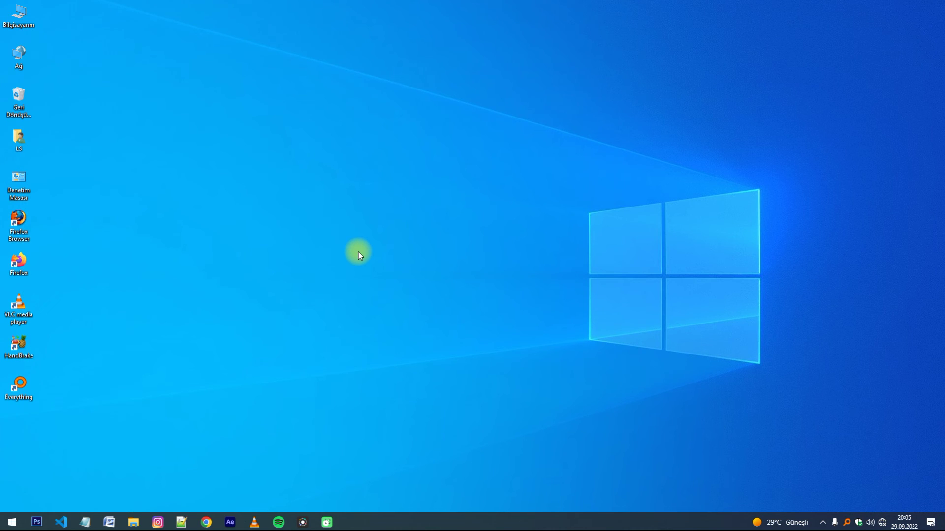